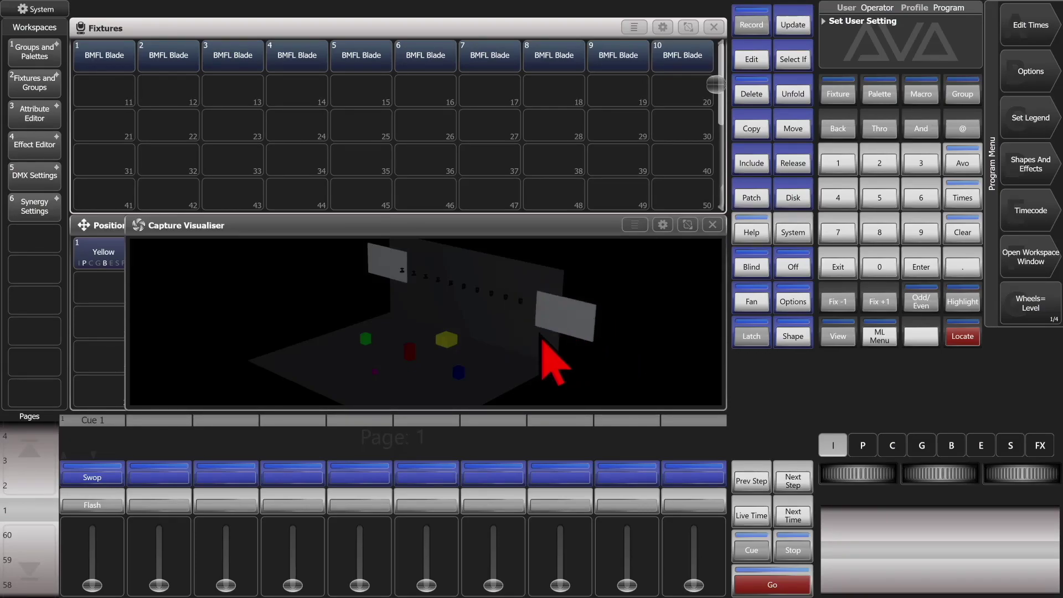
- Fade Cue 1 up and back out, then select all ten BMFL Blades (fixtures 1–10)
left_click_drag(92, 584, 88, 532)
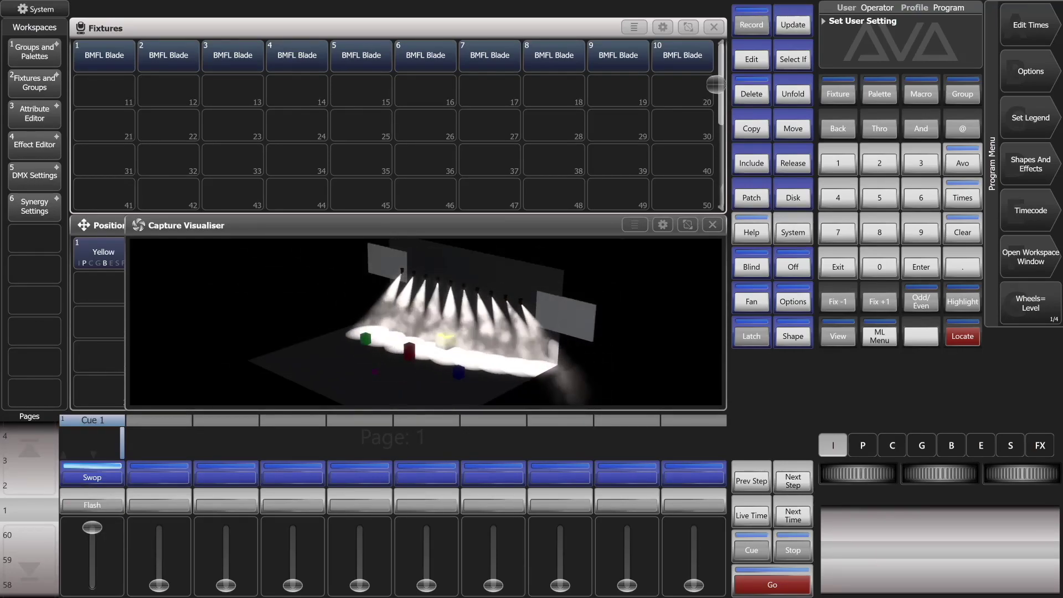
left_click_drag(92, 527, 92, 585)
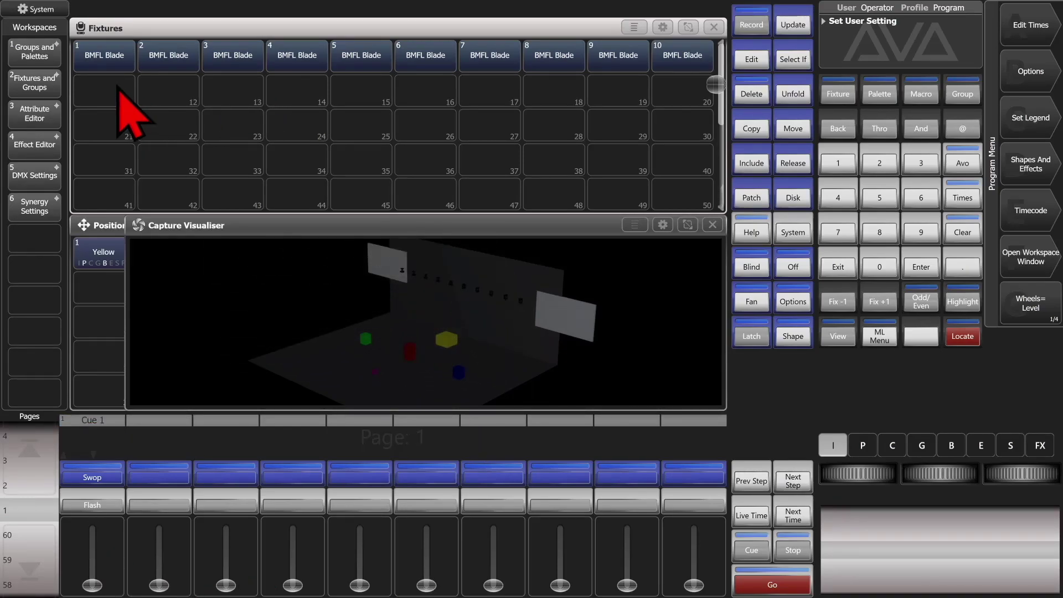
left_click(125, 62)
left_click_drag(192, 60, 681, 64)
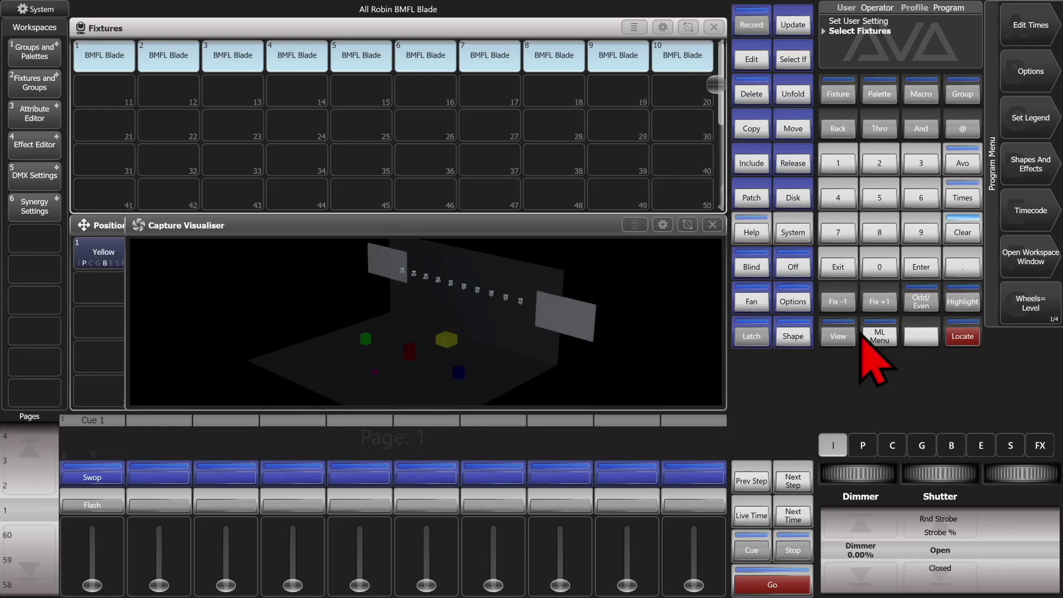
- Locate the Blades and tilt the beams up to Pan 34.57% and Tilt 19.13%, then bring up the window chooser
left_click(972, 338)
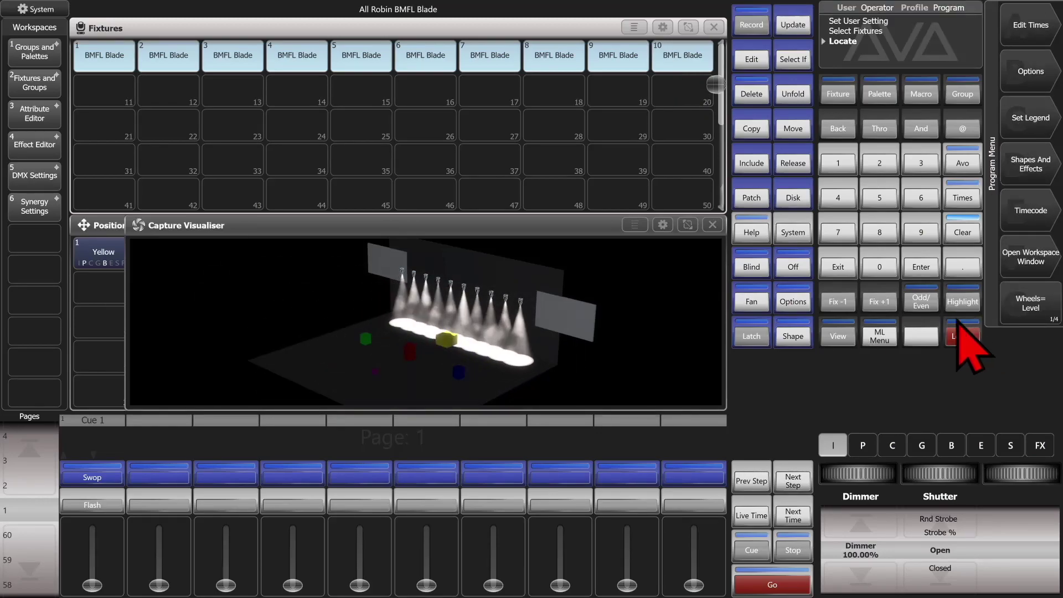
left_click(862, 446)
mouse_move(953, 474)
left_mouse_down()
mouse_move(966, 474)
mouse_move(936, 473)
mouse_move(958, 474)
left_mouse_up()
mouse_move(865, 471)
left_mouse_down()
mouse_move(850, 474)
mouse_move(869, 471)
left_mouse_up()
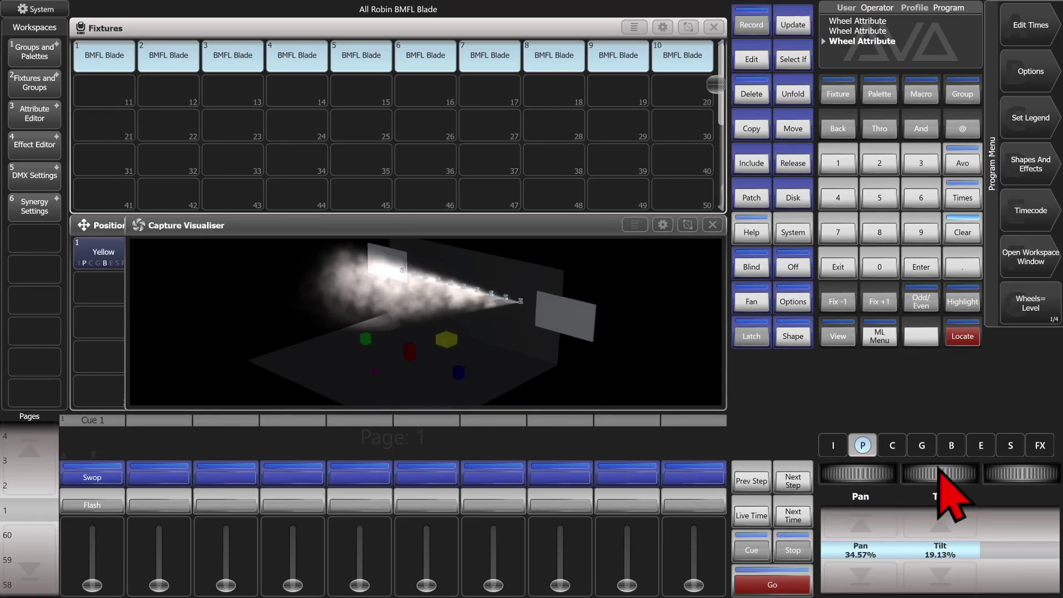
left_click(837, 336)
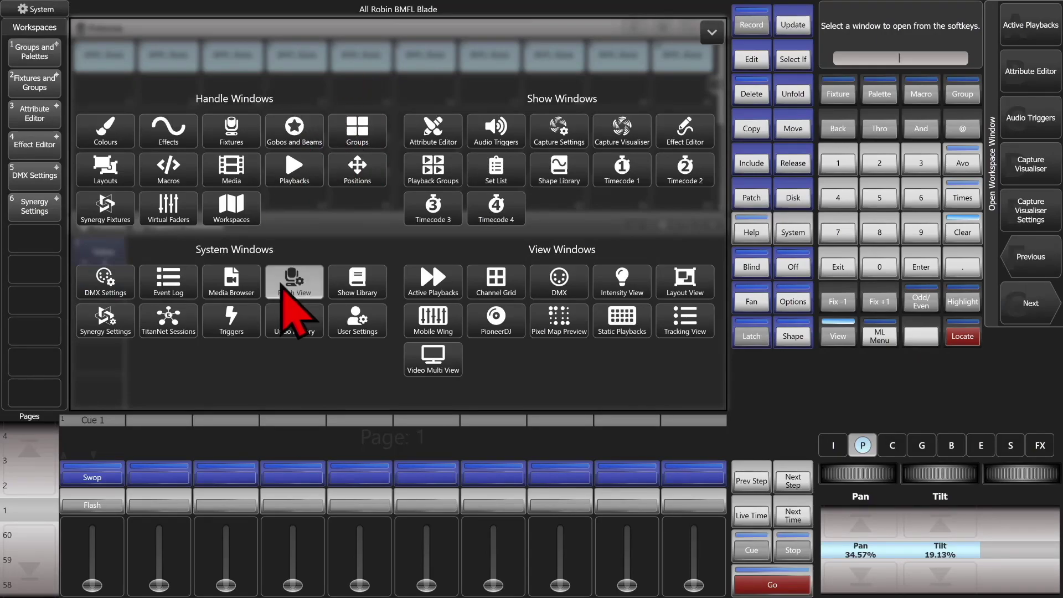
- In Patch View's Attribute Behaviour table, set the Blades' Pan lower limit to the current value 34.57
left_click(285, 287)
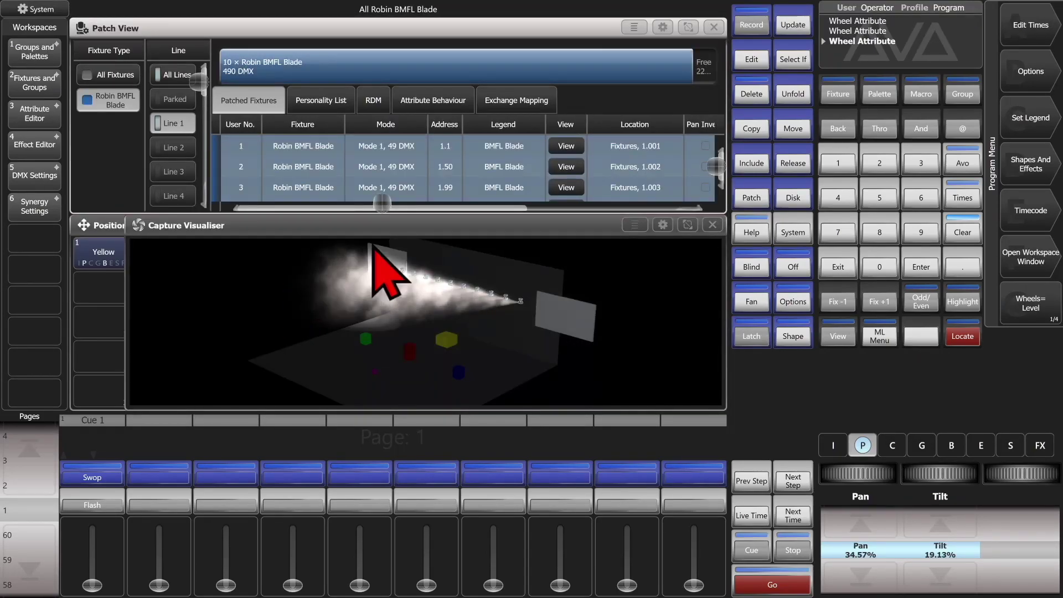
left_click(458, 107)
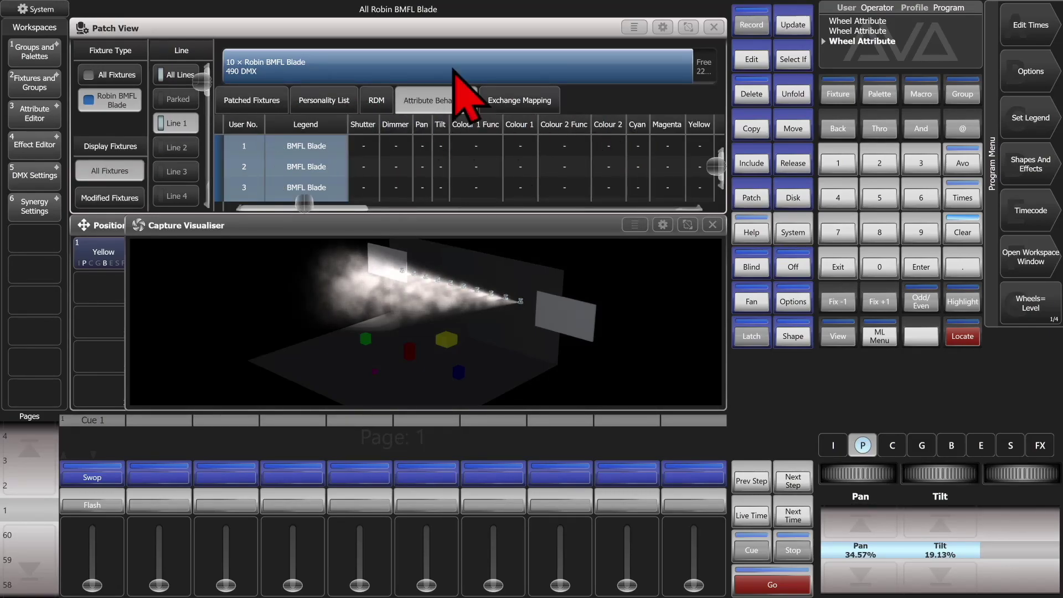
left_click(643, 29)
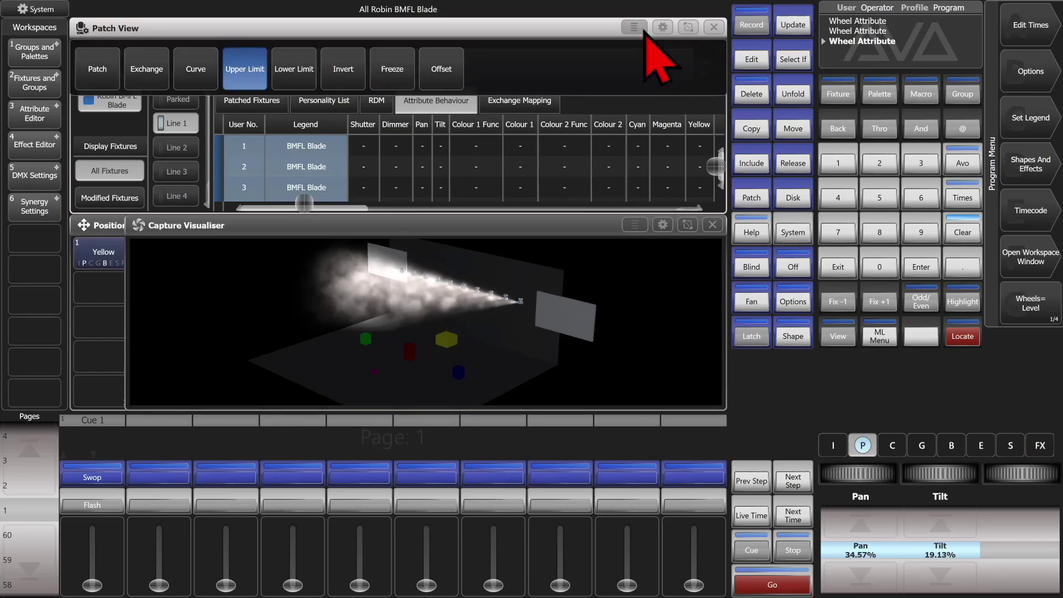
left_click(306, 78)
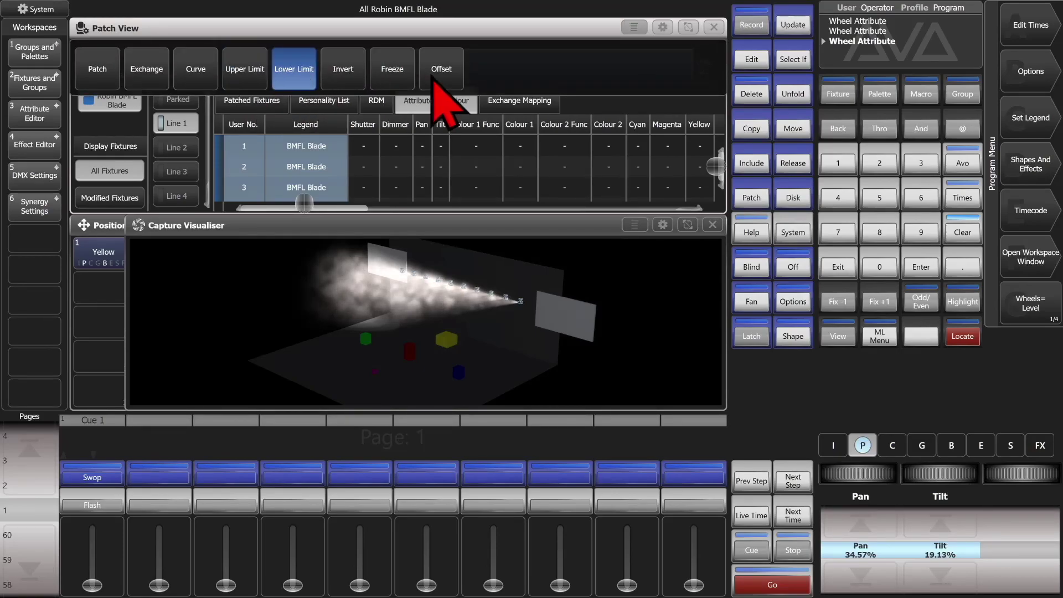
left_click(637, 28)
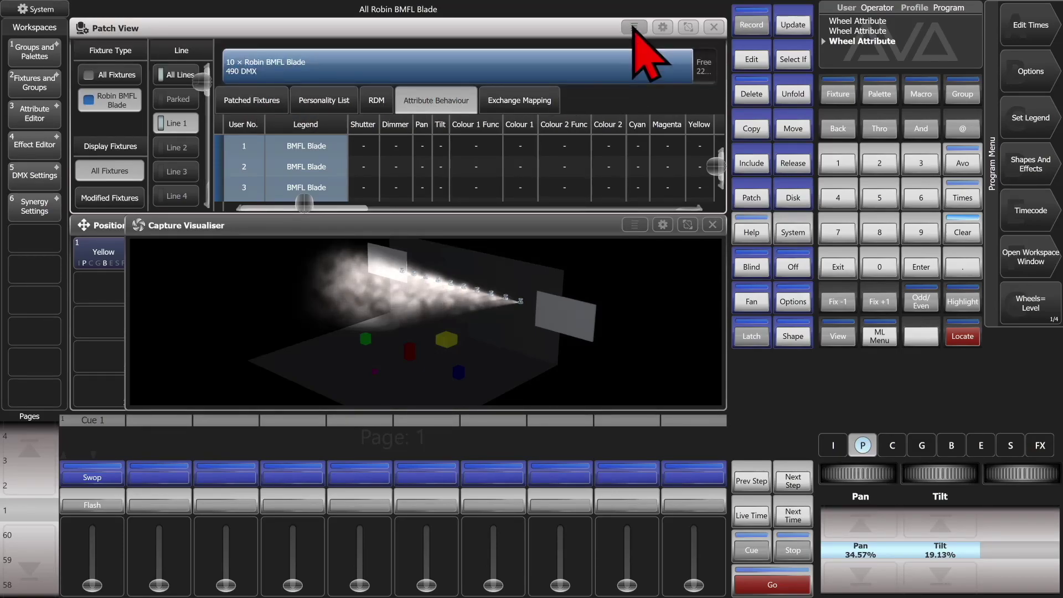
left_click(422, 130)
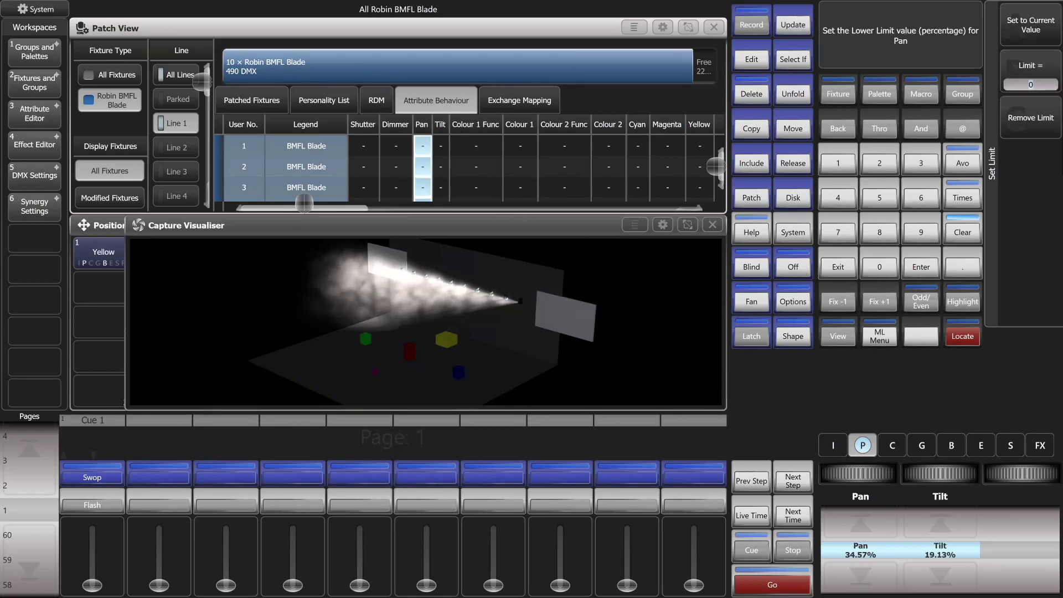
left_click(1030, 28)
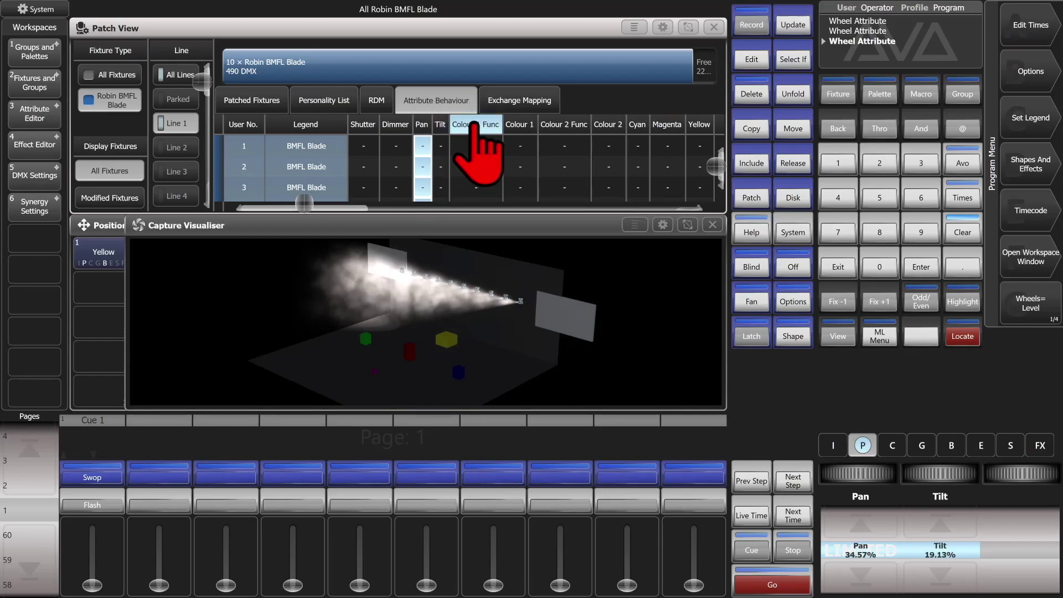
left_click(502, 104)
left_click(394, 55)
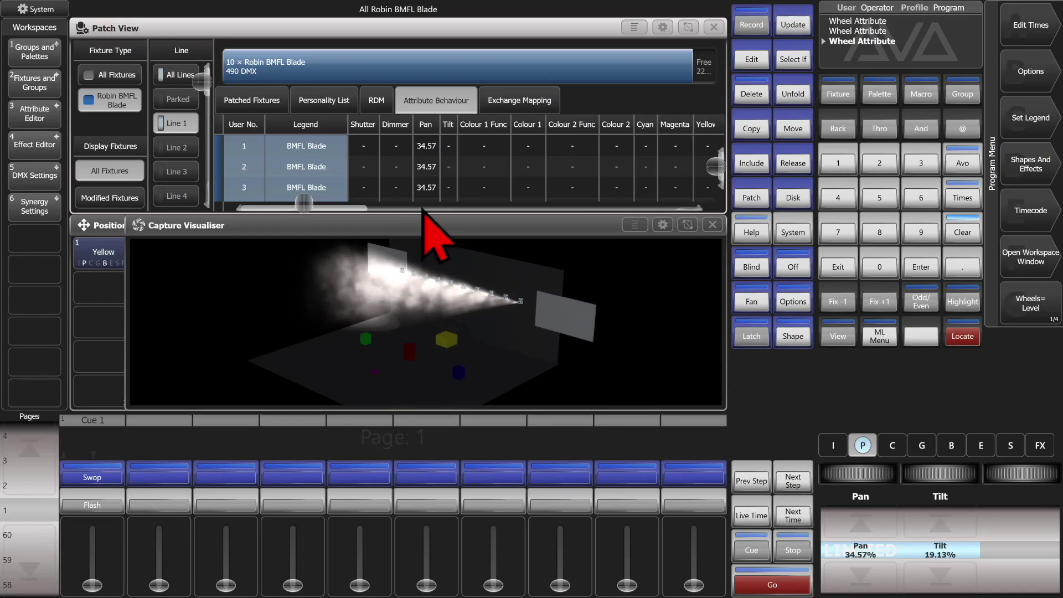
- Switch to Upper Limit, enter 65 for the Blades' Pan column, then clear the programmer
left_click(635, 28)
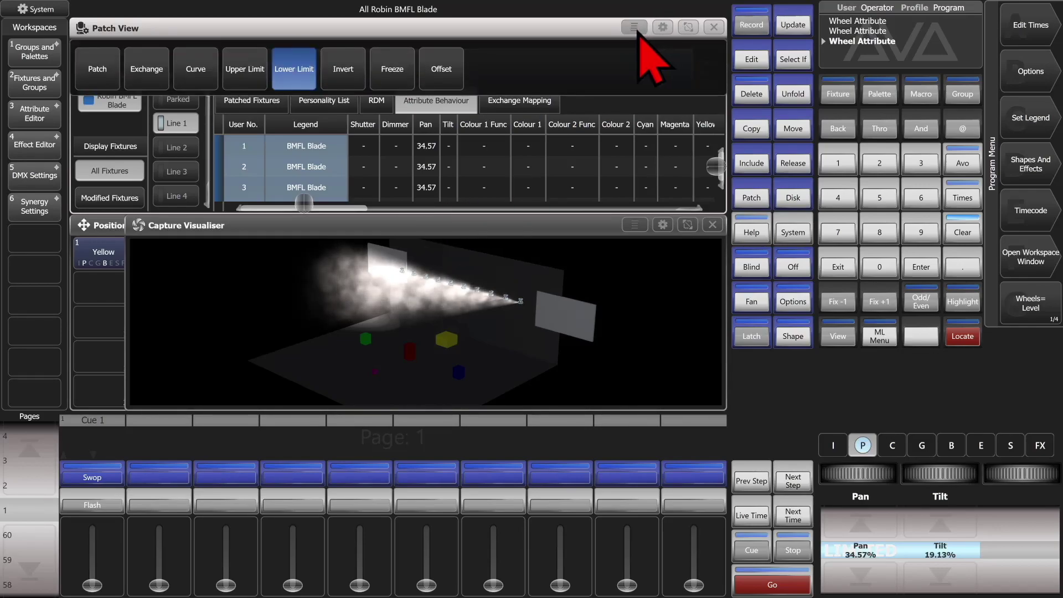
left_click(248, 76)
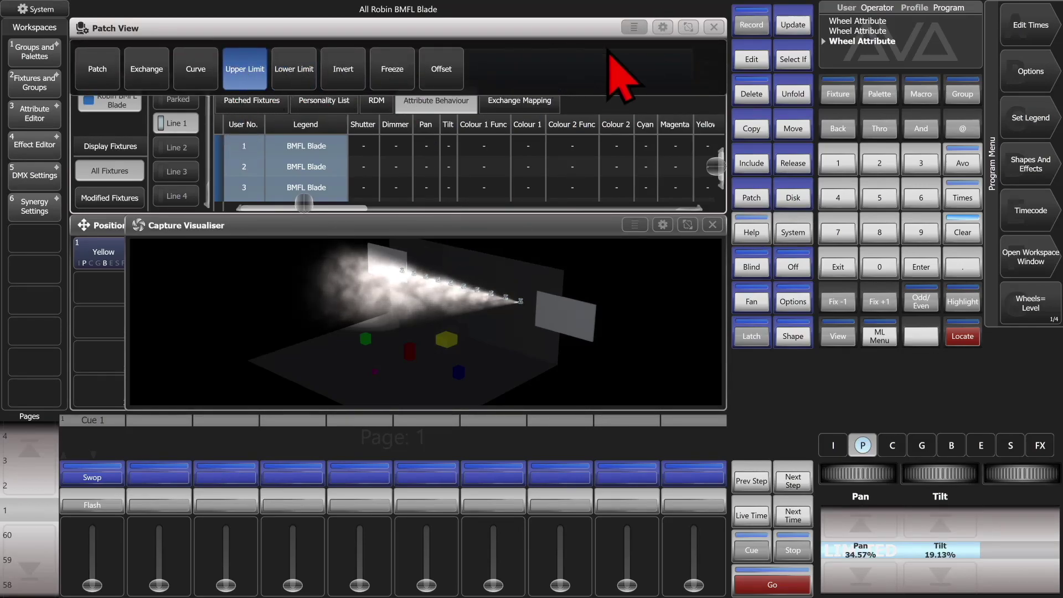
left_click(635, 27)
left_click(425, 124)
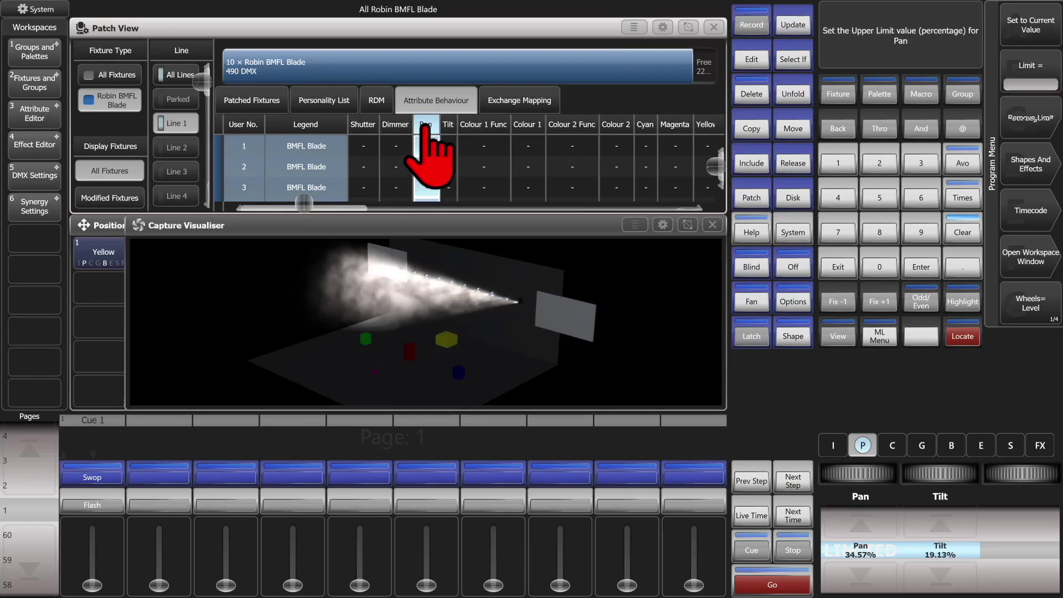
left_click(919, 200)
left_click(882, 198)
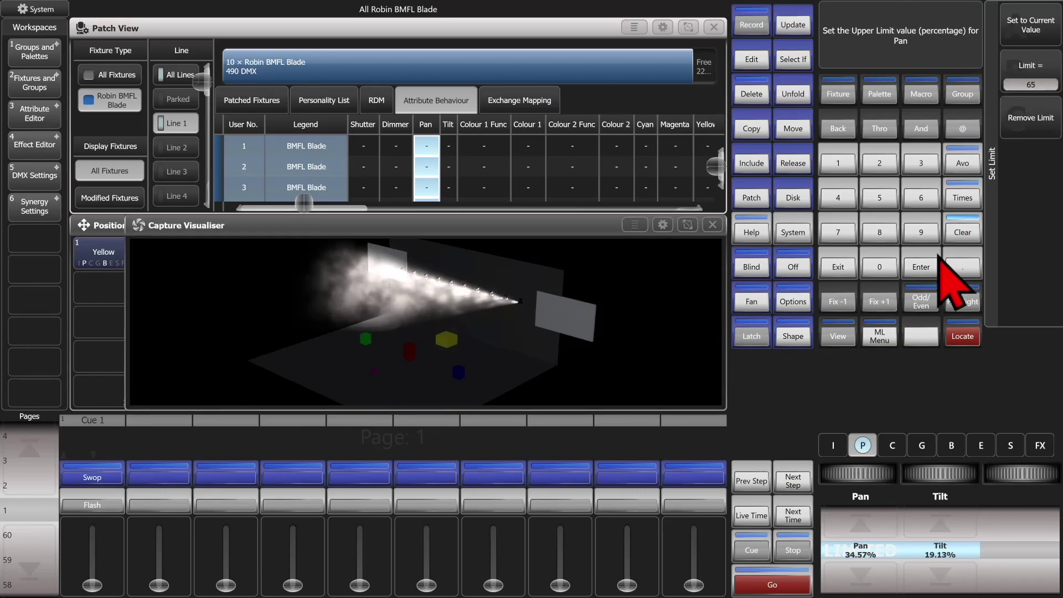
left_click(922, 264)
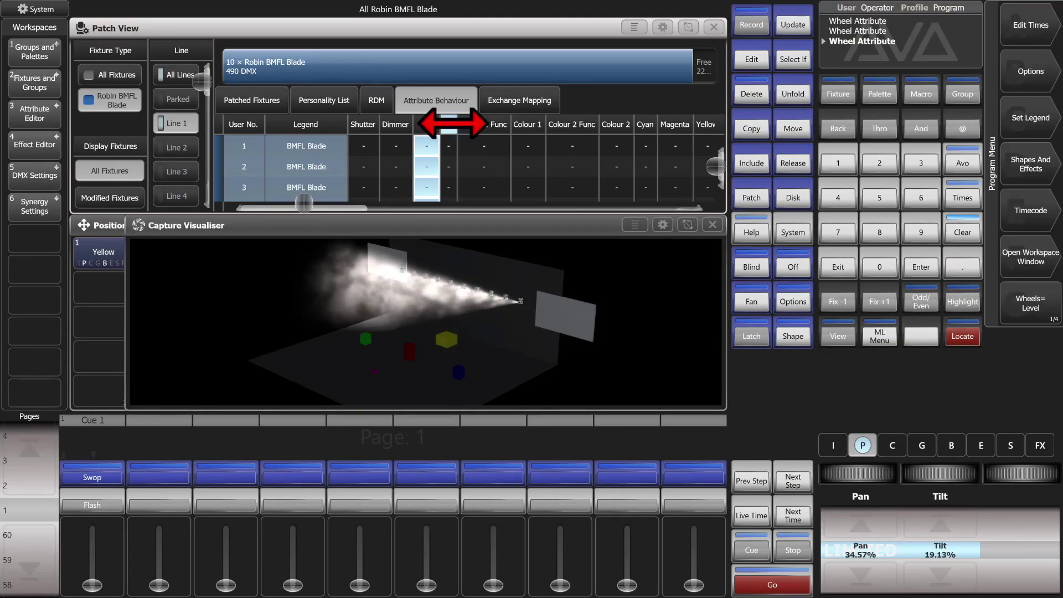
left_click(498, 103)
left_click(392, 53)
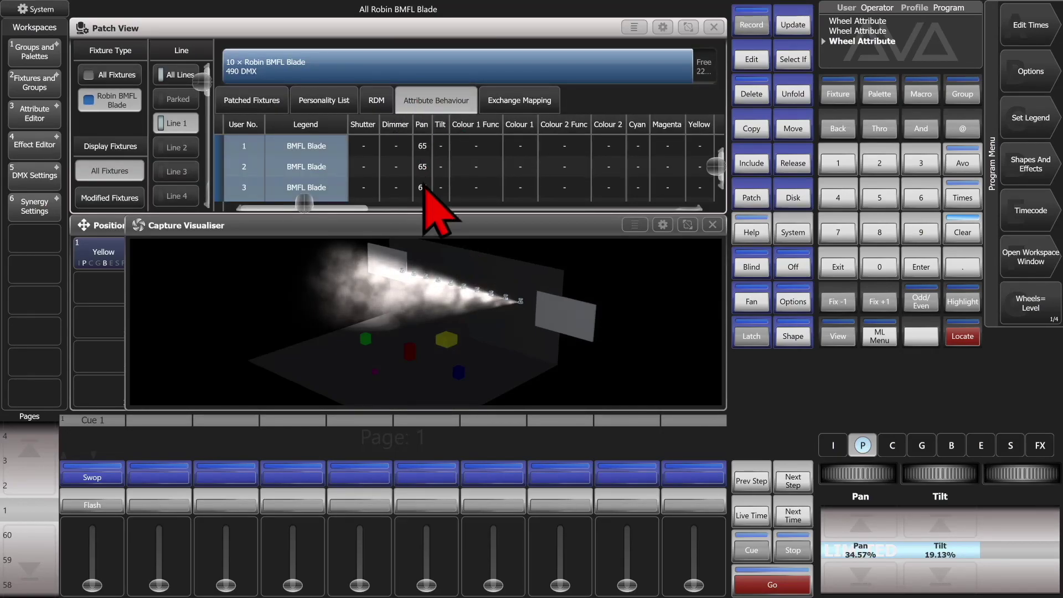
left_click(975, 227)
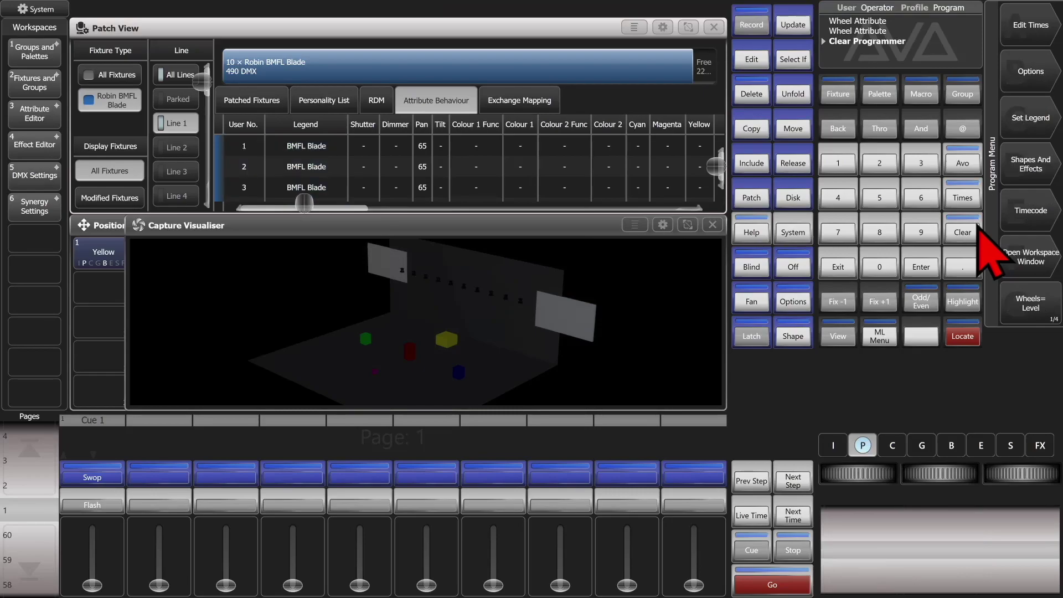
left_click_drag(92, 584, 90, 450)
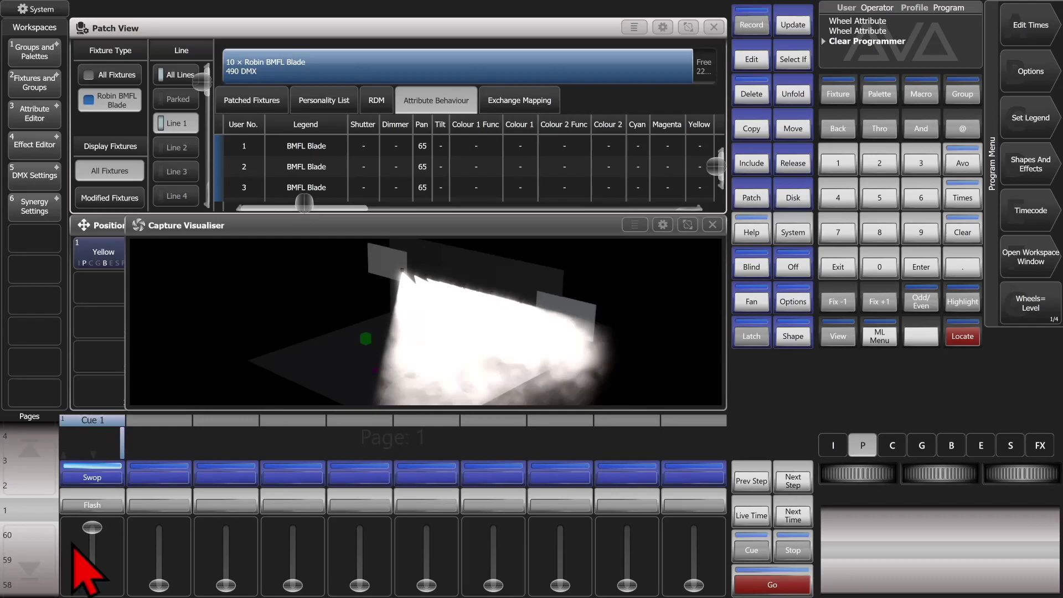
left_click_drag(92, 529, 90, 582)
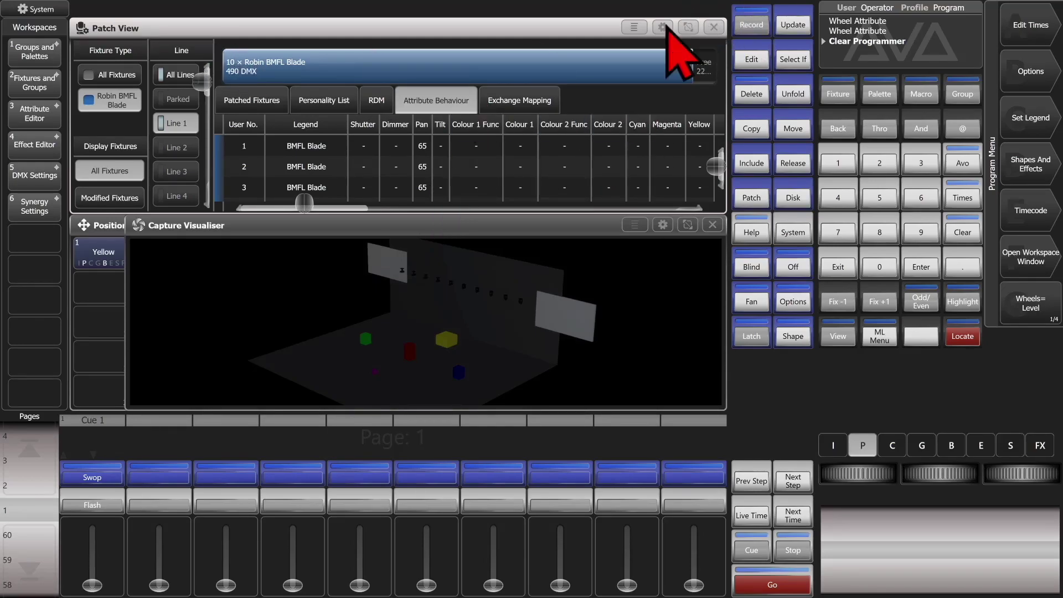
- Remove the 65% Pan upper limit from all BMFL Blades
left_click(634, 26)
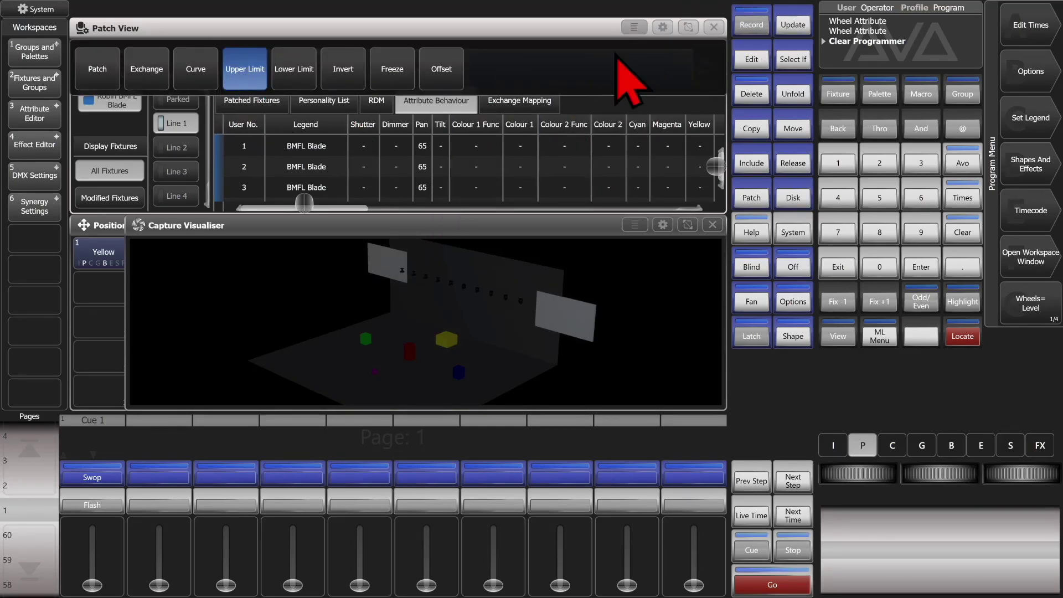
left_click(634, 28)
left_click(422, 124)
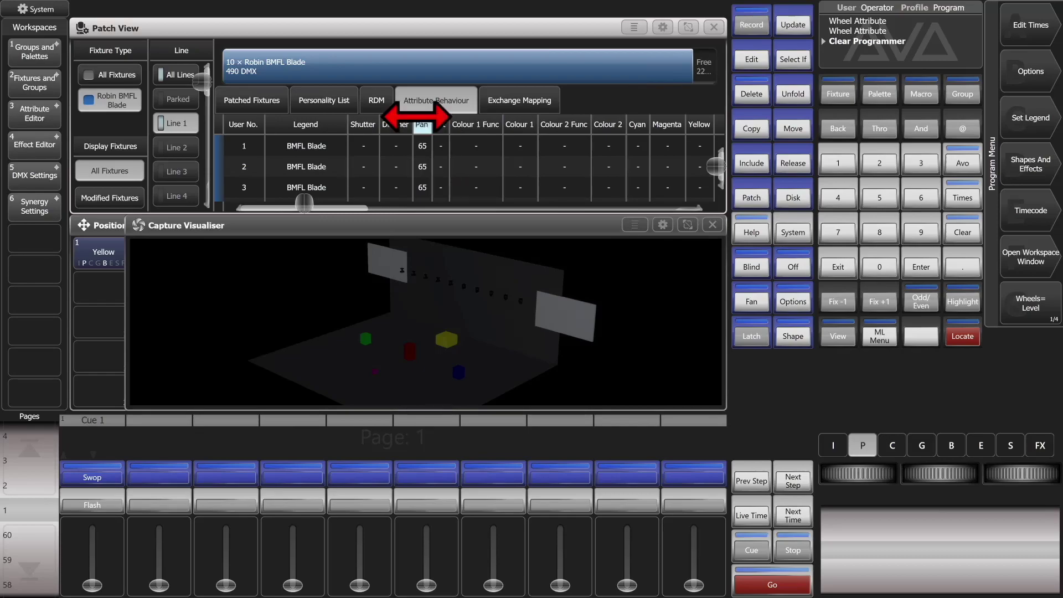
left_click(421, 134)
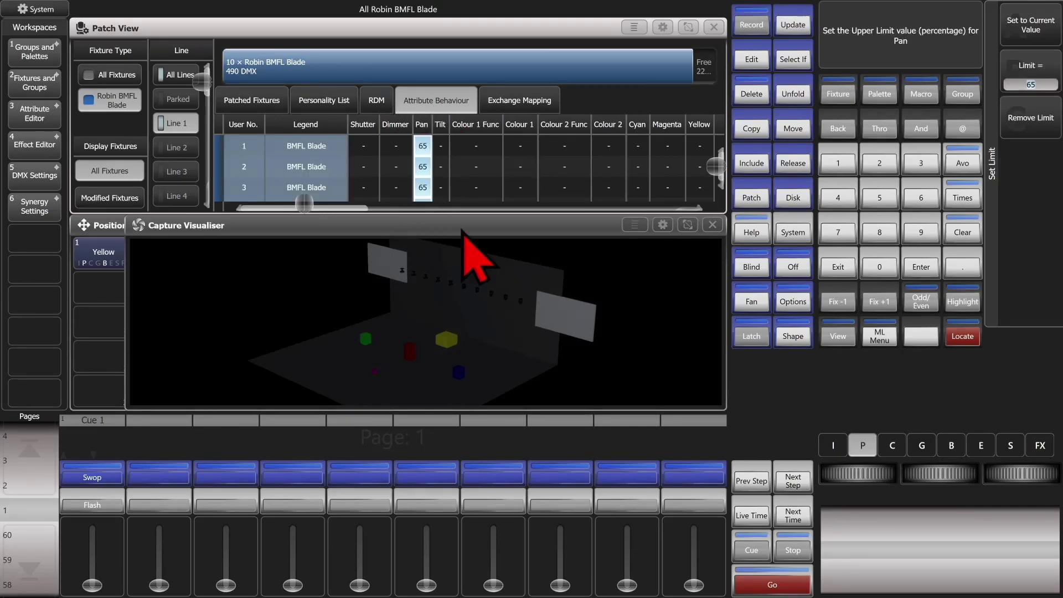
left_click(1044, 125)
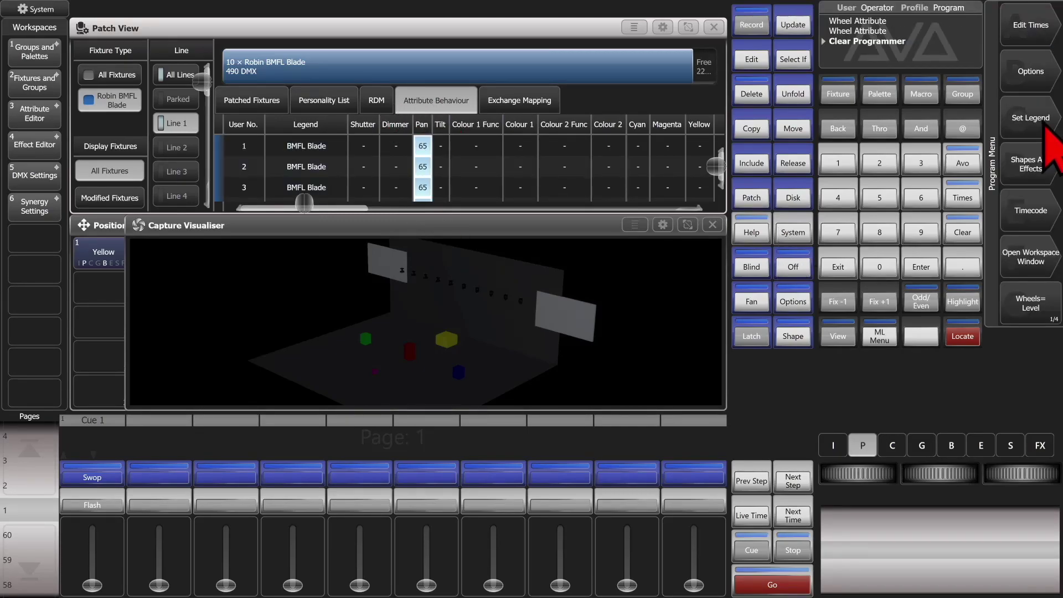
left_click(519, 98)
left_click(390, 61)
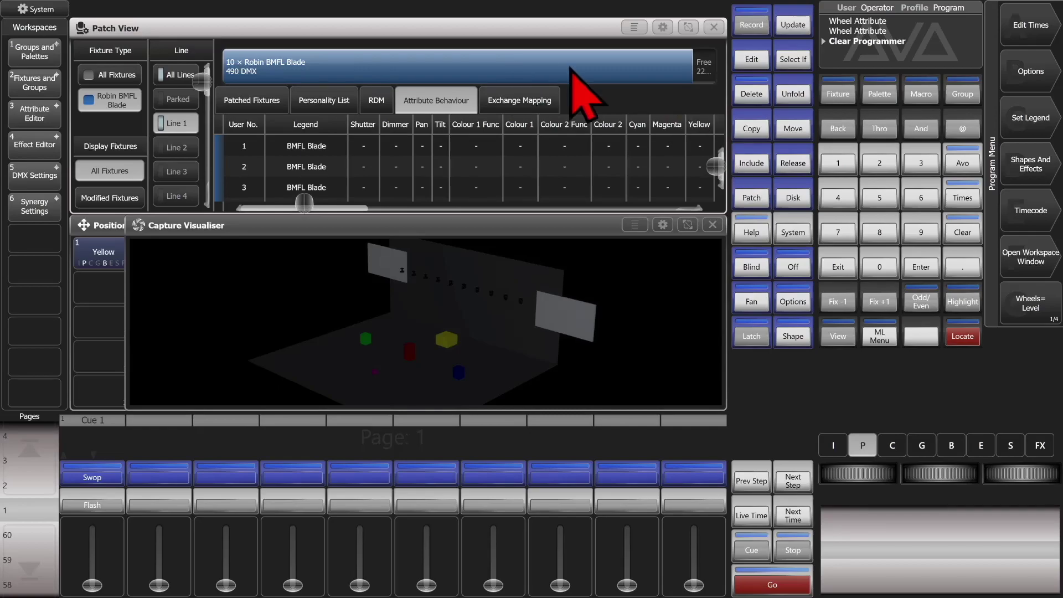
- Remove the 34.57% Pan lower limit from fixtures 1–3
left_click(634, 27)
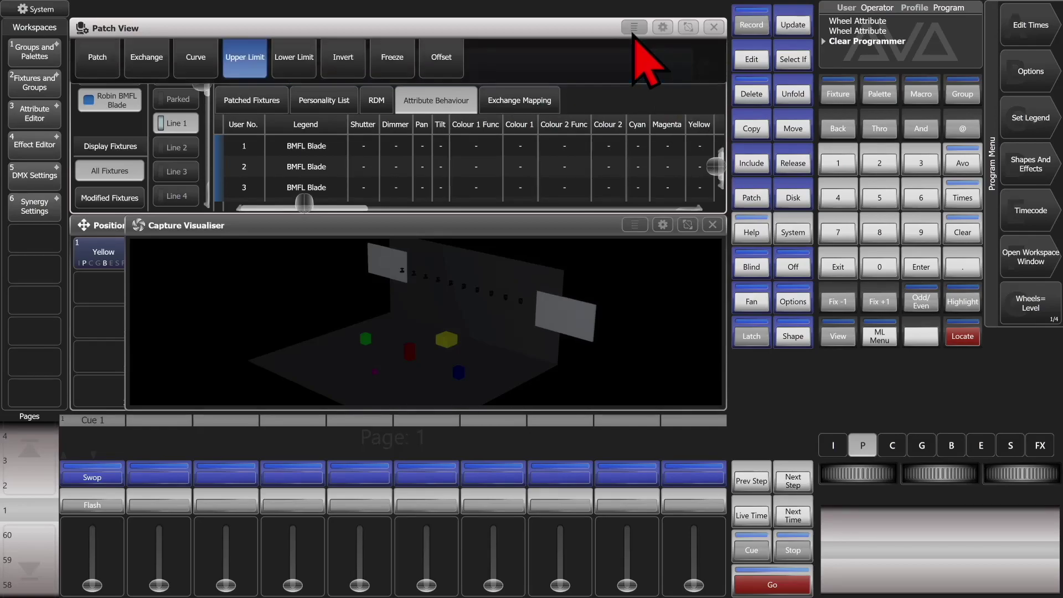
left_click(295, 78)
left_click(633, 28)
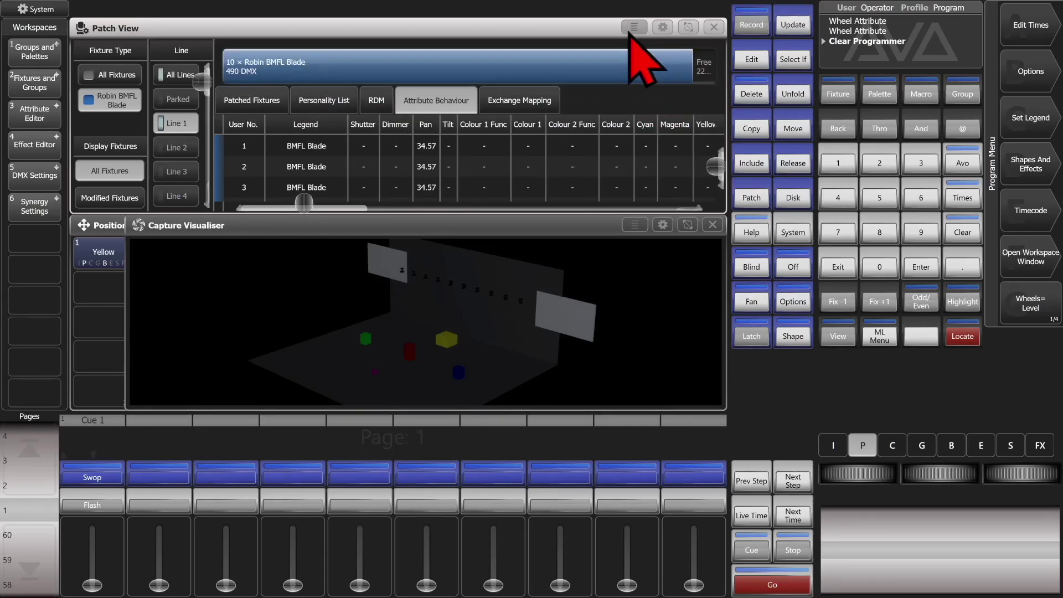
left_click_drag(431, 145, 433, 167)
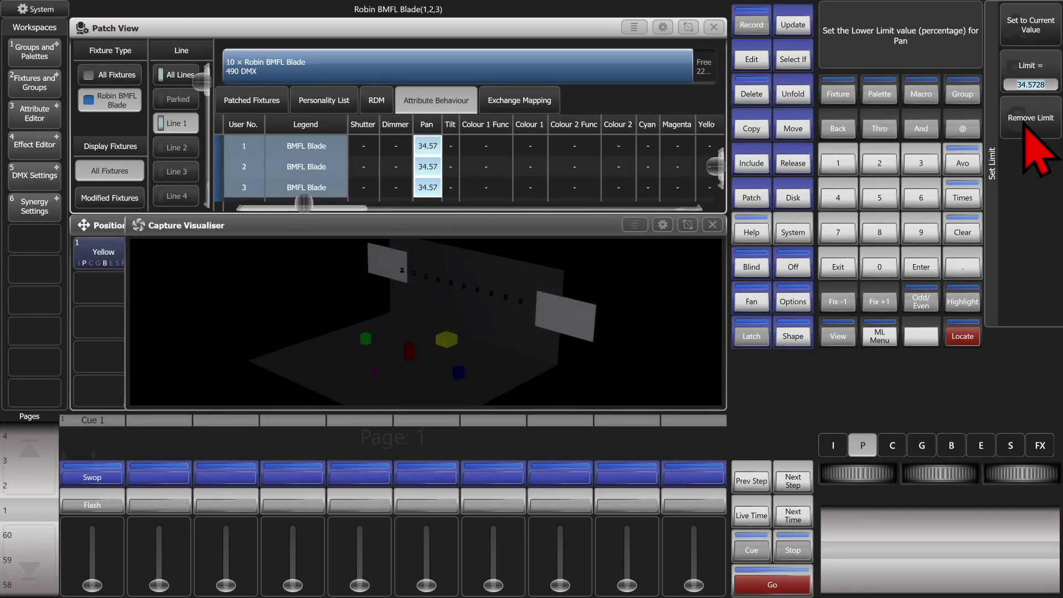
left_click(1027, 131)
left_click(514, 104)
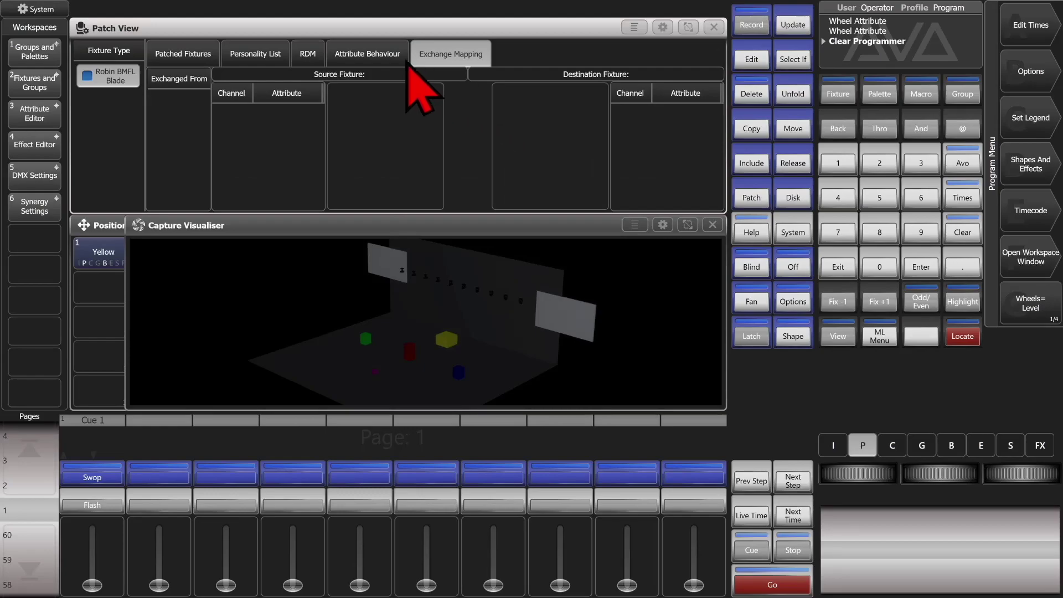
- Return to the Attribute Behaviour table, scroll through it, and close Patch View
left_click(386, 58)
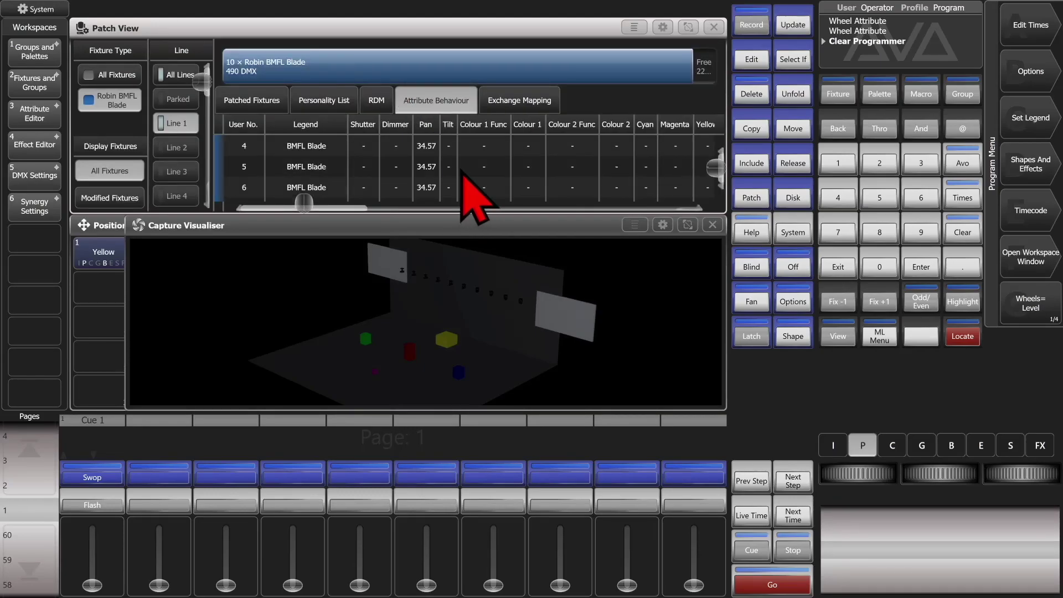
scroll(449, 181, "down", 1)
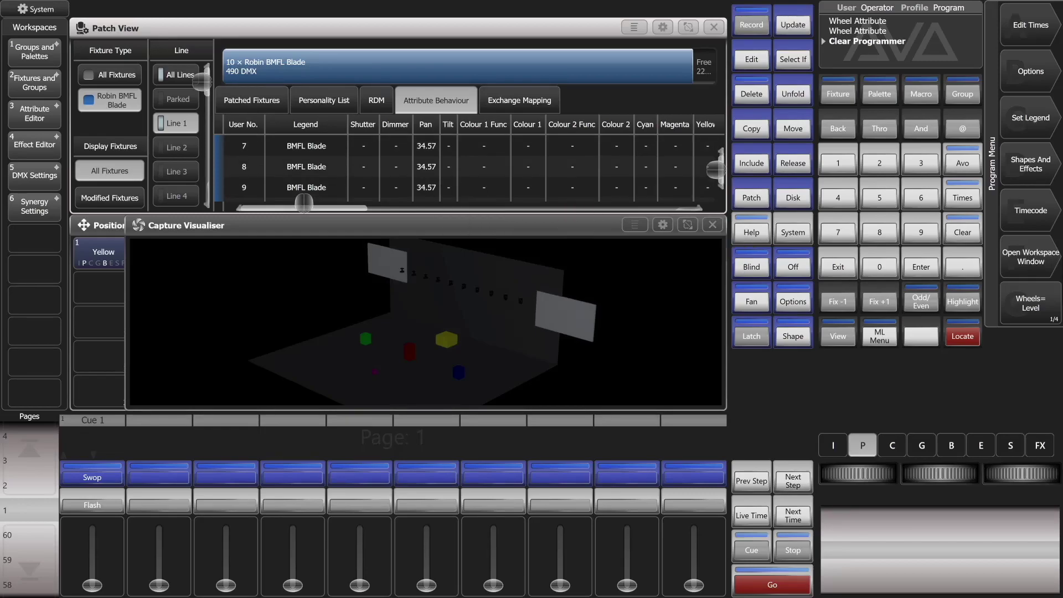
left_click(713, 27)
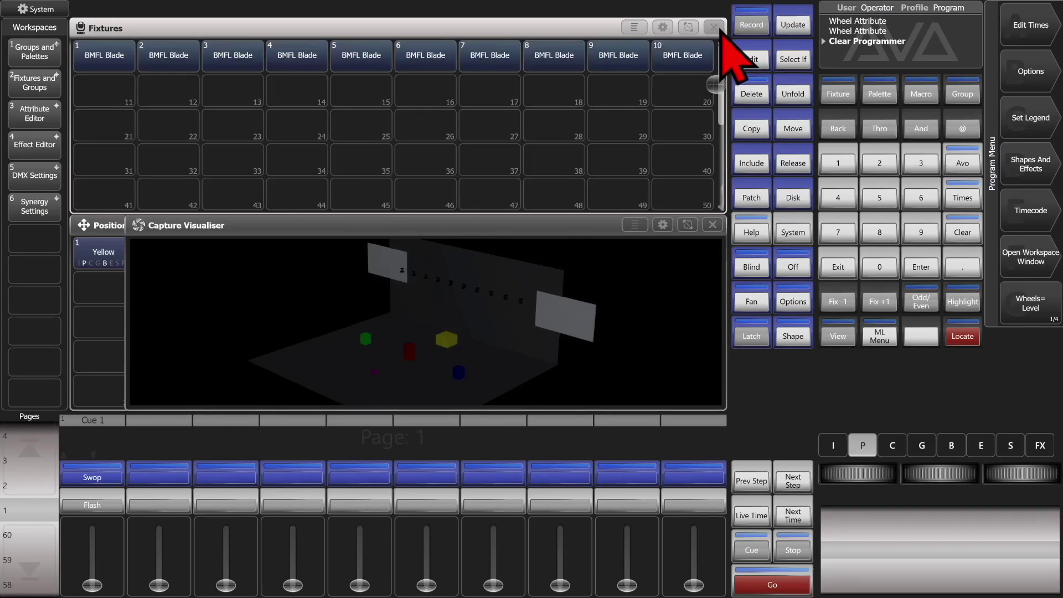
- Through Patch > Edit Fixtures, reset the attribute behaviour of fixtures 4–10
left_click(748, 200)
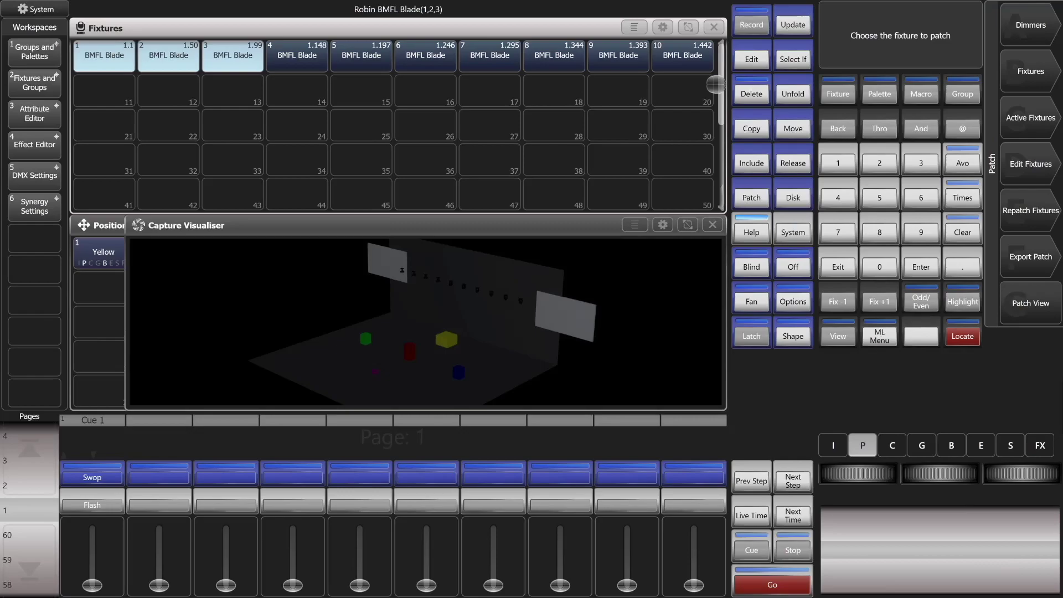
left_click(1029, 164)
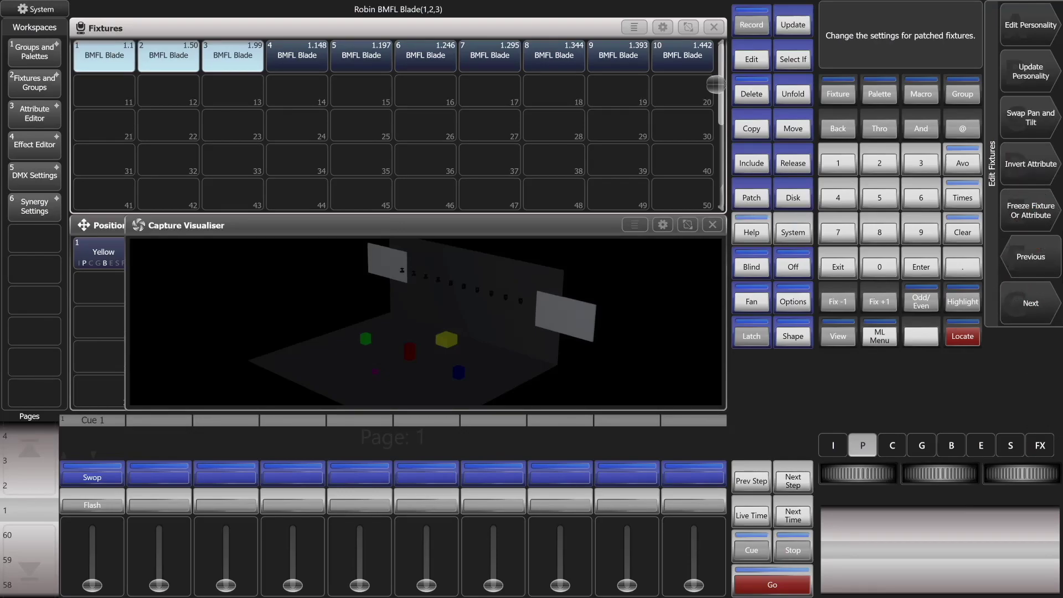
mouse_move(300, 63)
left_mouse_down()
mouse_move(627, 71)
mouse_move(697, 62)
left_mouse_up()
mouse_move(214, 71)
left_mouse_down()
mouse_move(167, 90)
mouse_move(123, 83)
left_mouse_up()
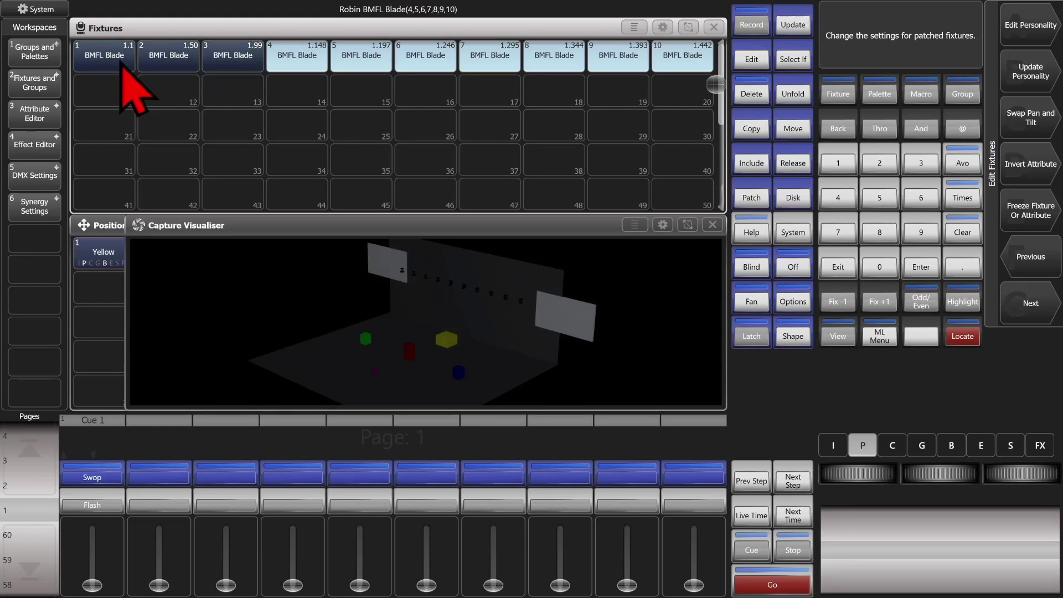
left_click(1035, 311)
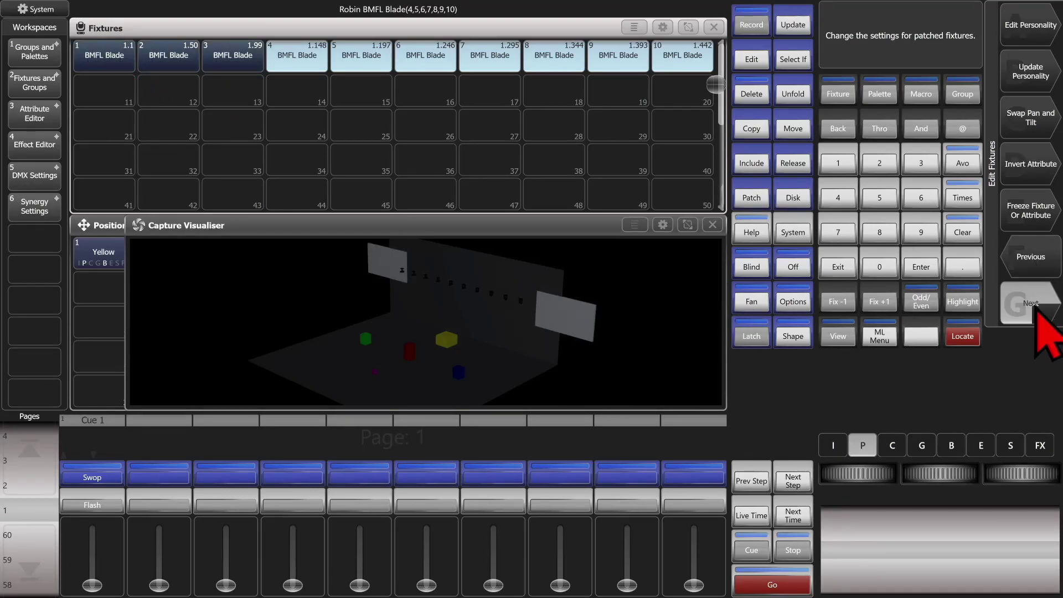
left_click(1041, 166)
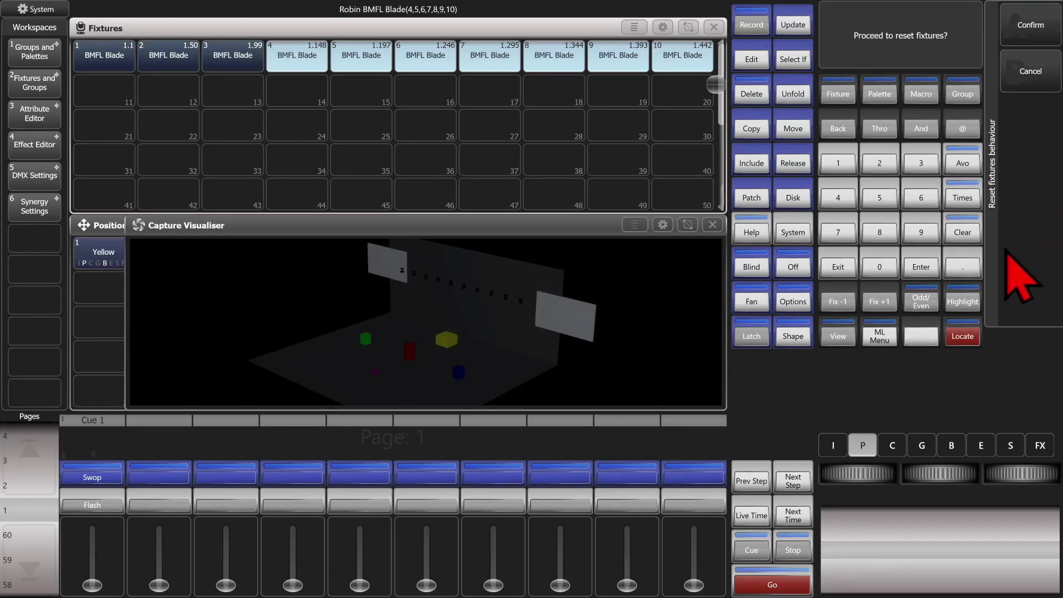
left_click(1044, 22)
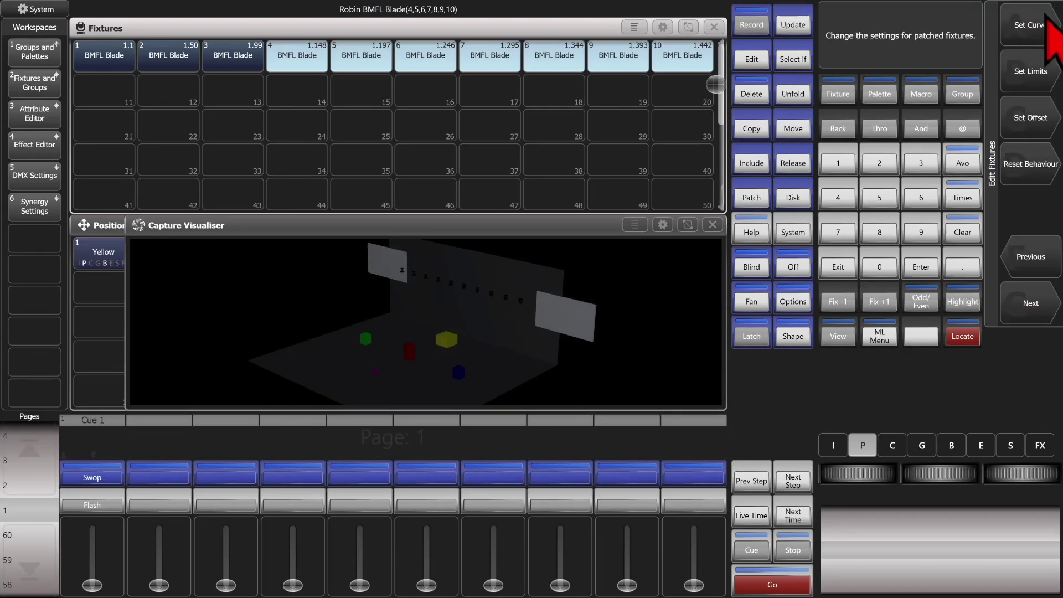
left_click(835, 266)
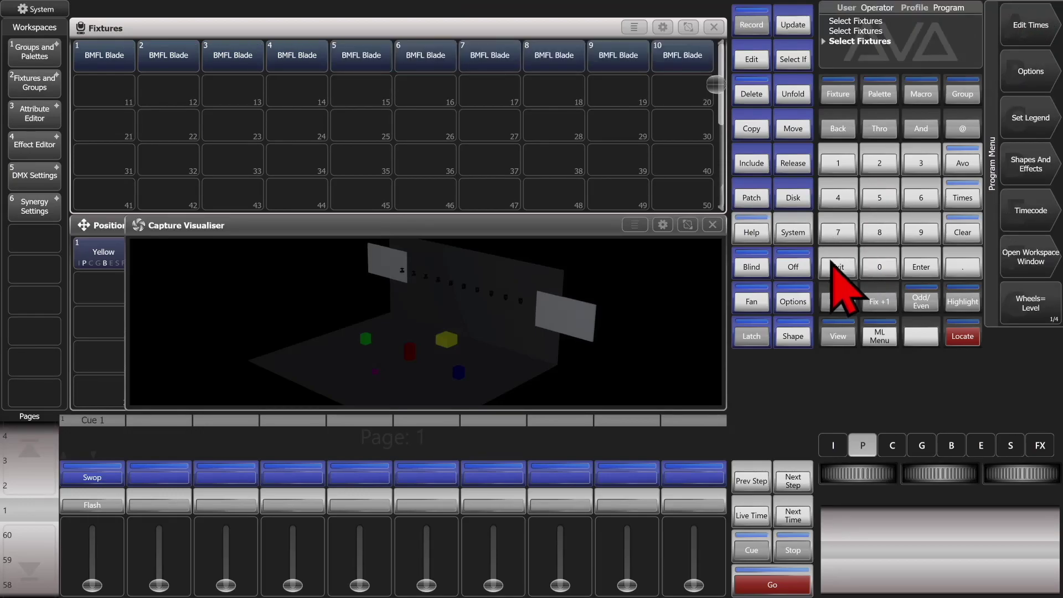
- Reopen Patch View and scroll to fixtures 8–10 to confirm no Pan limits remain
left_click(837, 336)
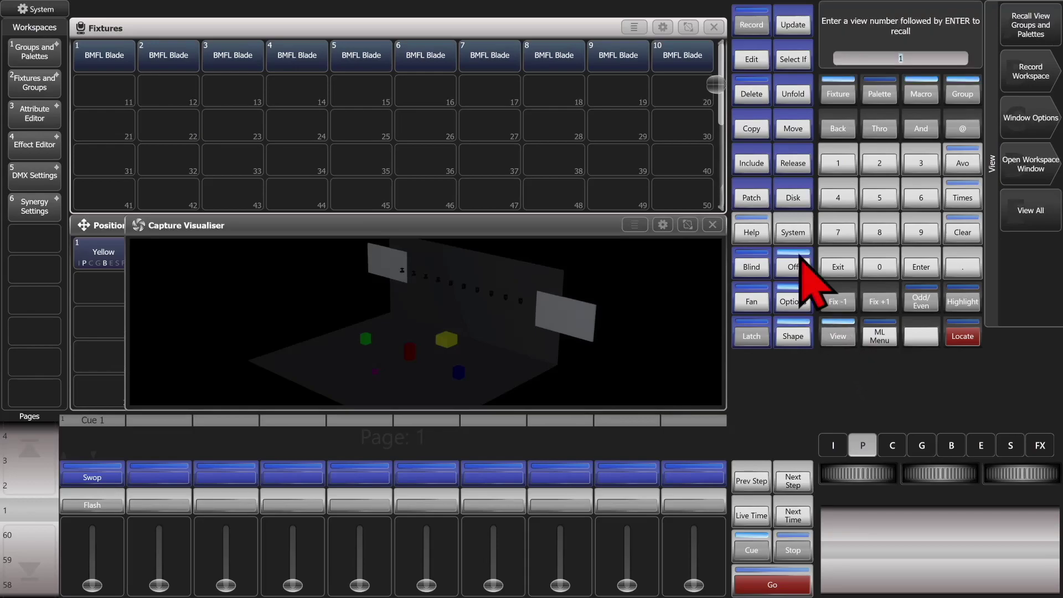
left_click(754, 198)
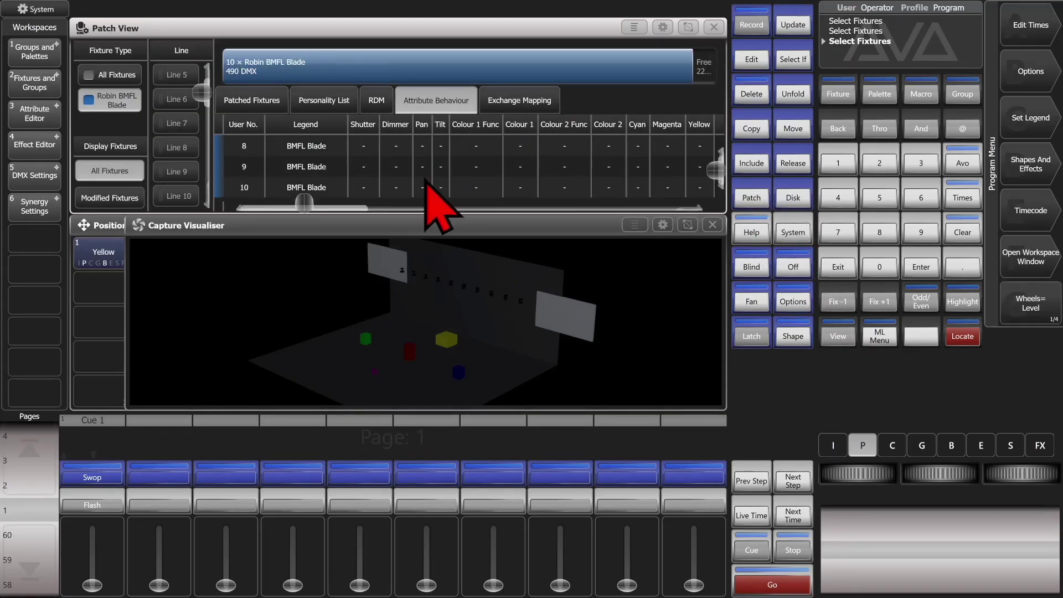
scroll(426, 183, "down", 2)
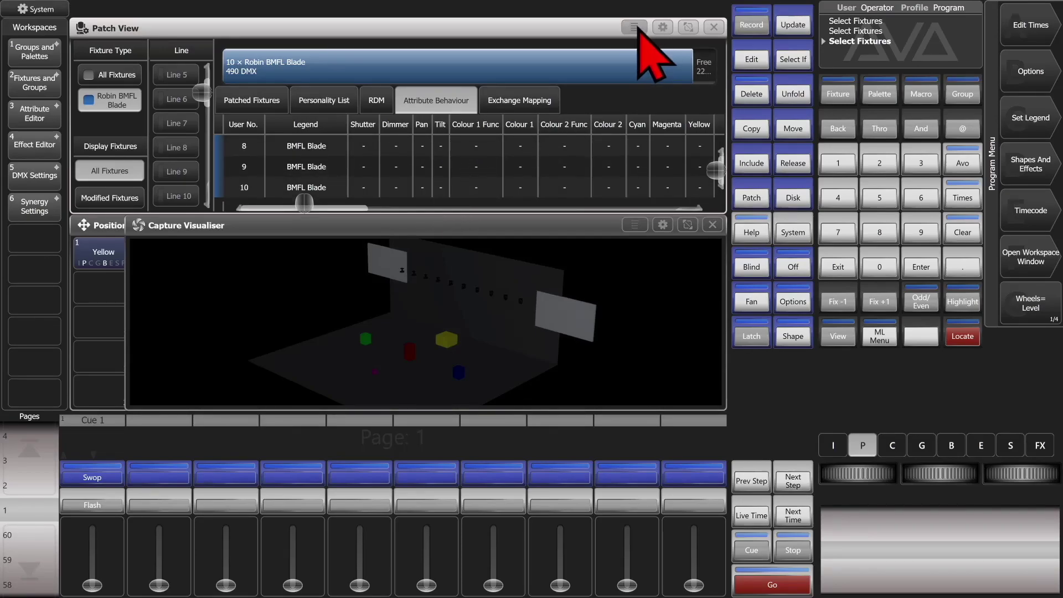